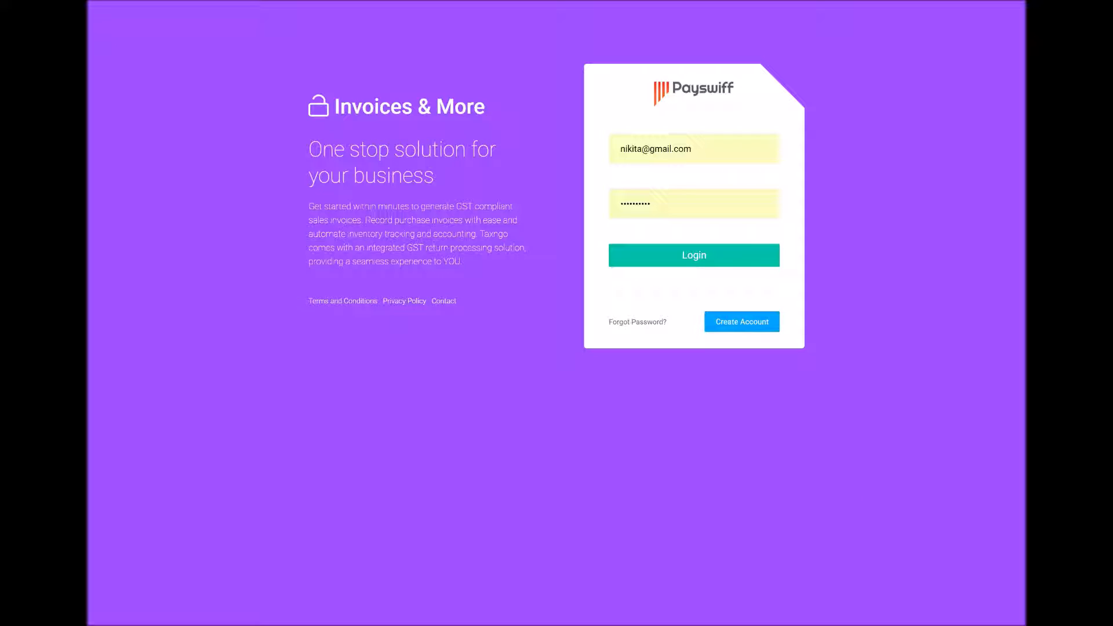
Change the provider in the login e-mail address to yahoo and log in to the account.
{"action": "left_click", "coordinate": [671, 149]}
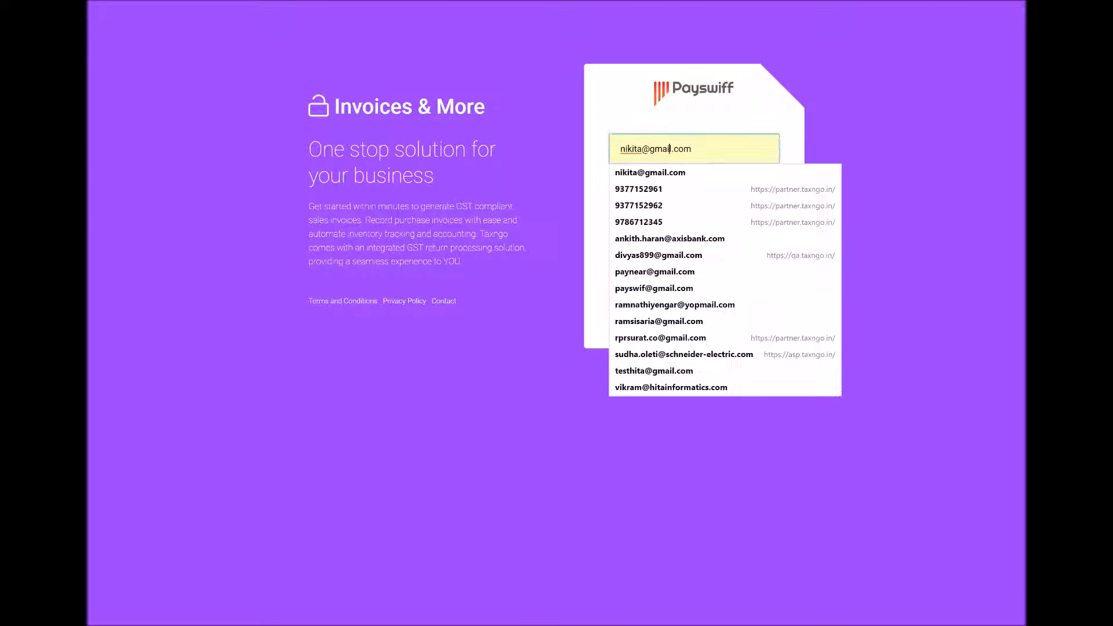
{"action": "key", "text": "BackSpace"}
{"action": "key", "text": "BackSpace"}
{"action": "key", "text": "BackSpace"}
{"action": "key", "text": "BackSpace"}
{"action": "key", "text": "BackSpace"}
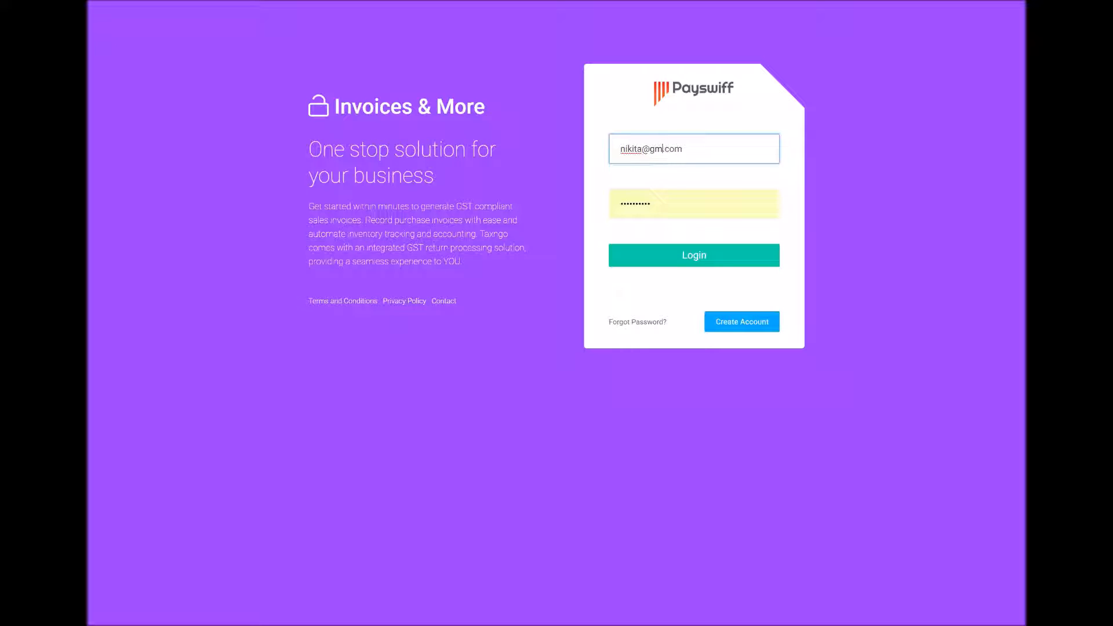
{"action": "type", "text": "yahoo"}
{"action": "key", "text": "Return"}
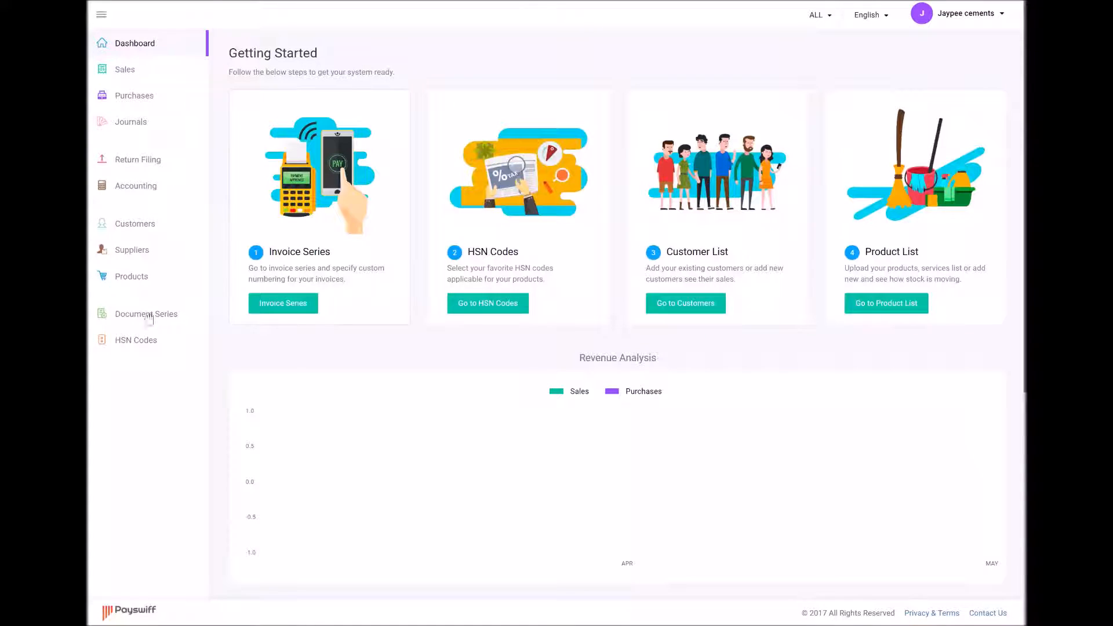
Open the organisation's details and examine the business info and the terms and conditions text.
{"action": "left_click", "coordinate": [957, 23]}
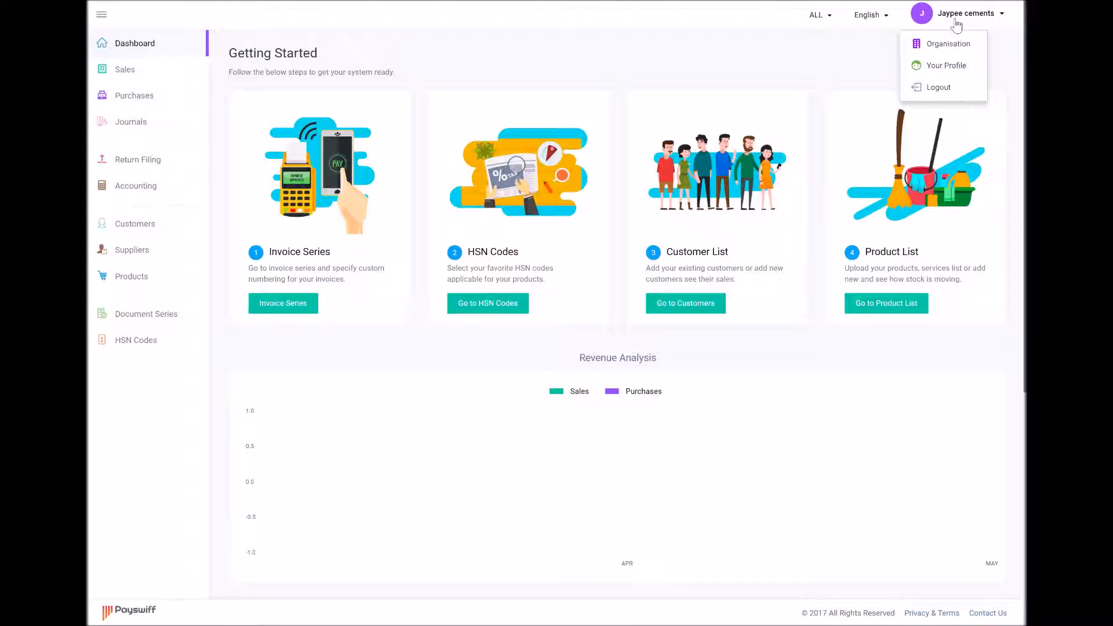
{"action": "left_click", "coordinate": [949, 45]}
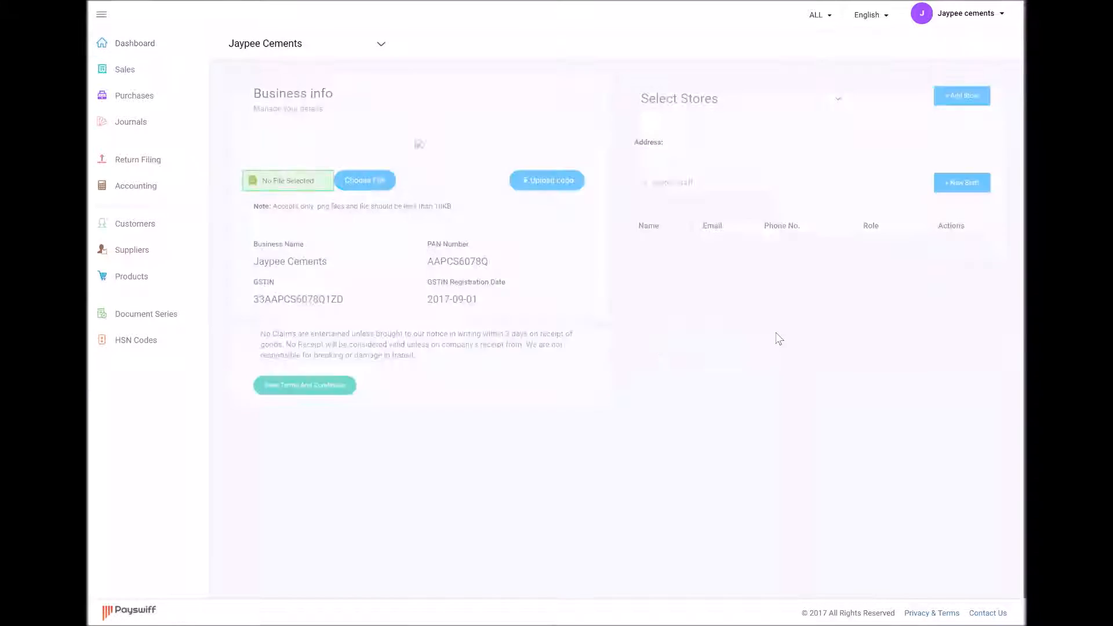
{"action": "double_click", "coordinate": [368, 345]}
{"action": "left_click", "coordinate": [416, 355]}
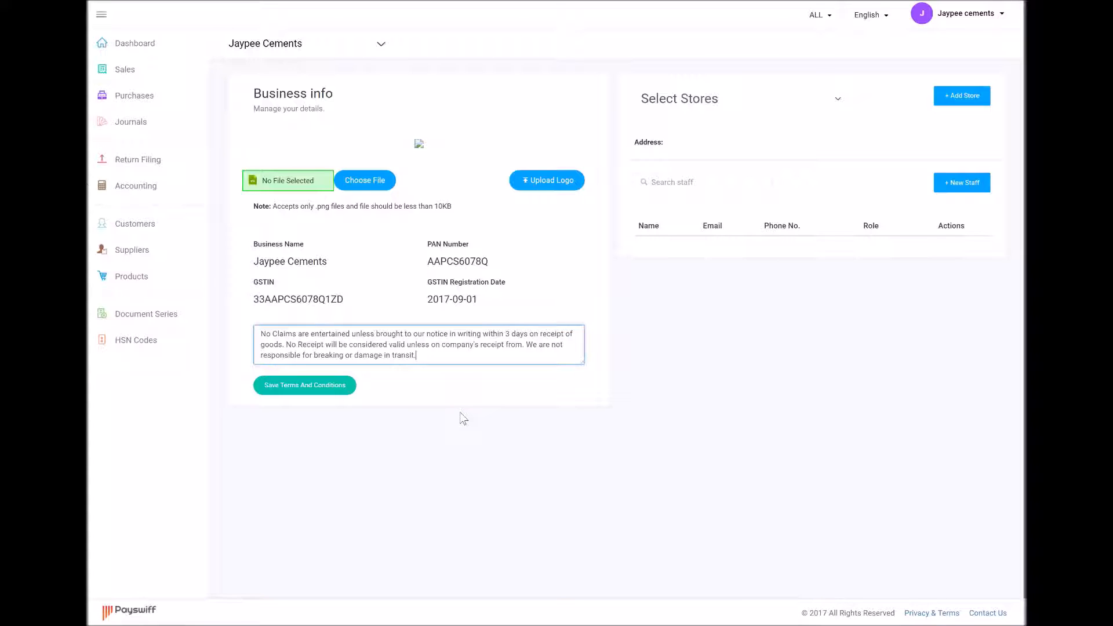
Start a new series for invoices with document class Sales Invoice and prefix Jaypee.
{"action": "left_click", "coordinate": [125, 49]}
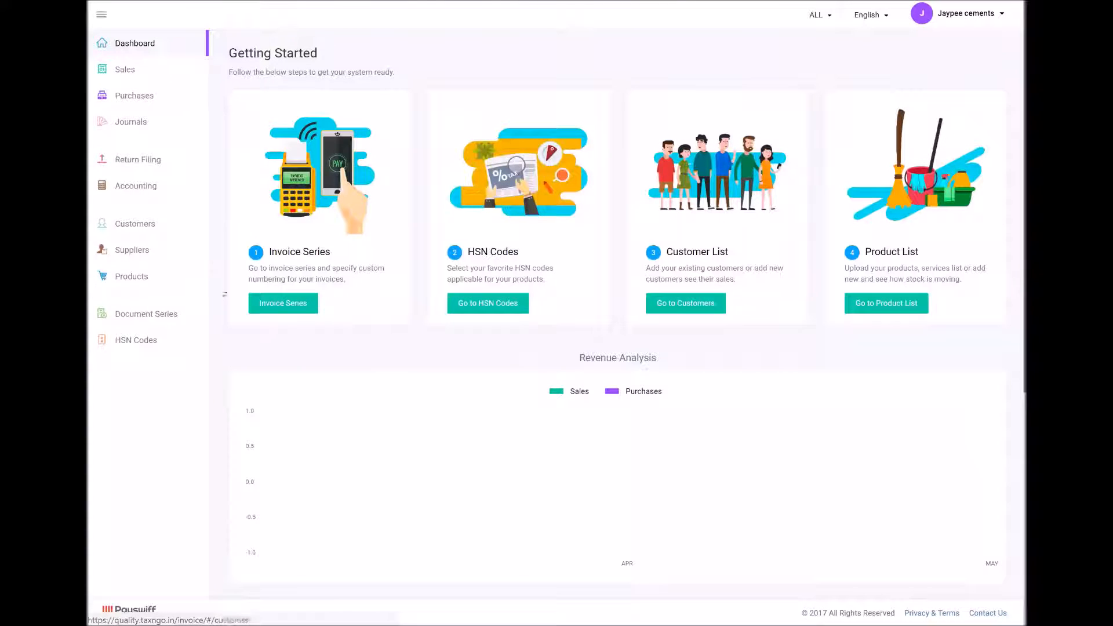
{"action": "left_click", "coordinate": [278, 308]}
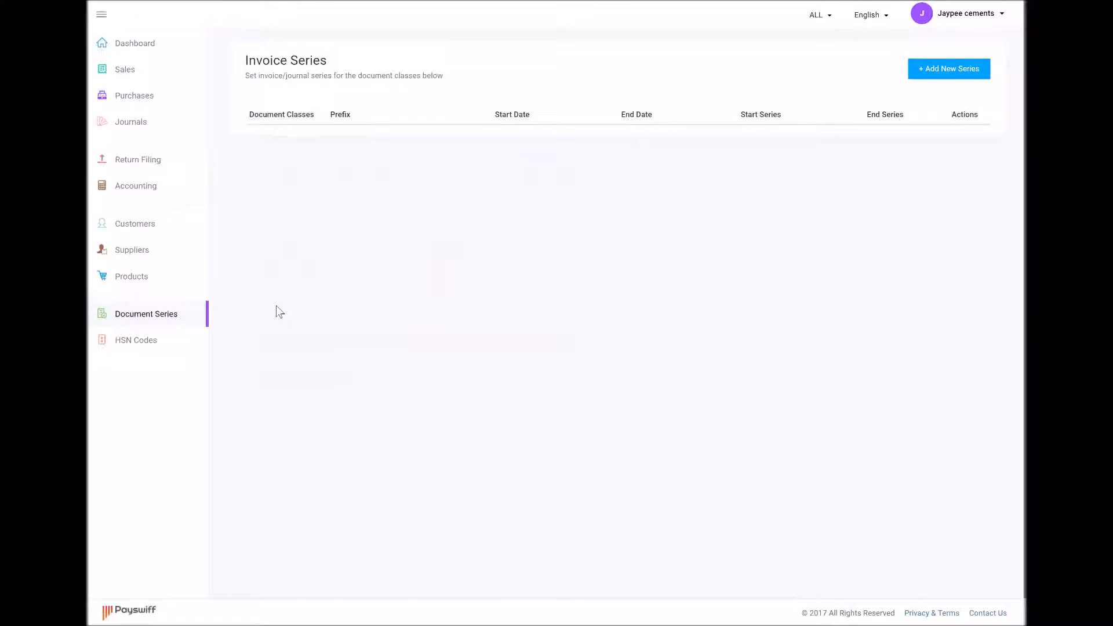
{"action": "left_click", "coordinate": [931, 79]}
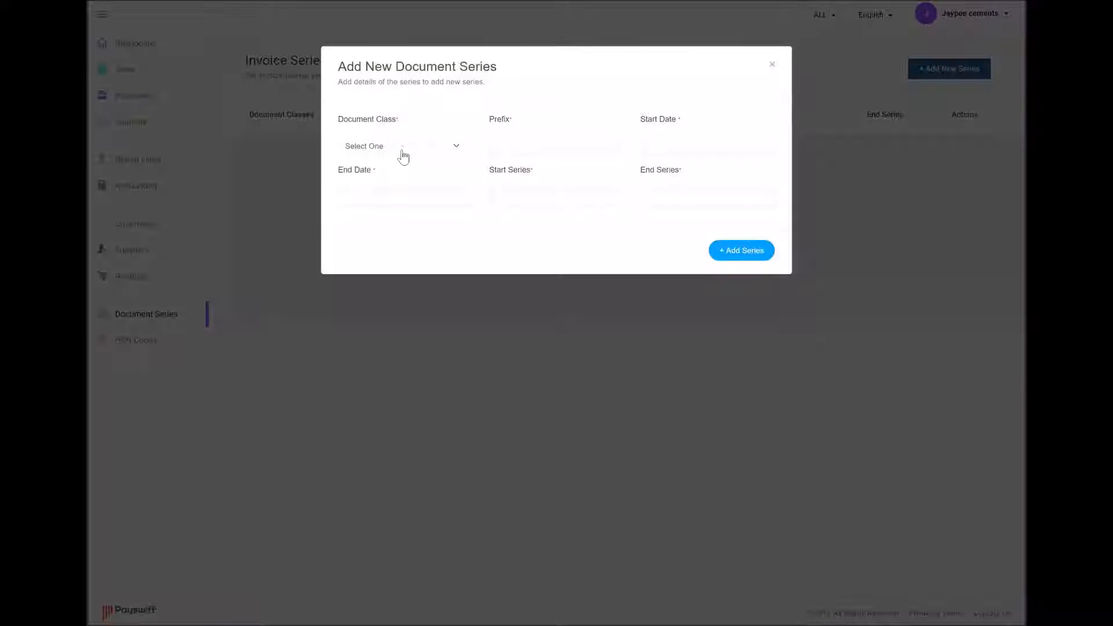
{"action": "left_click", "coordinate": [403, 152]}
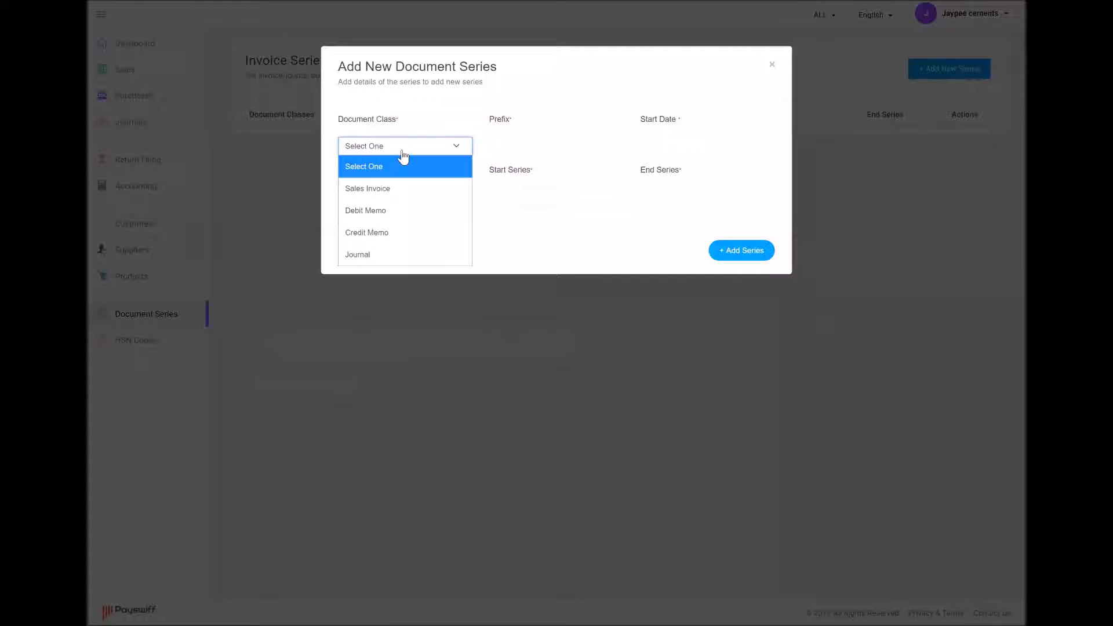
{"action": "left_click", "coordinate": [375, 186]}
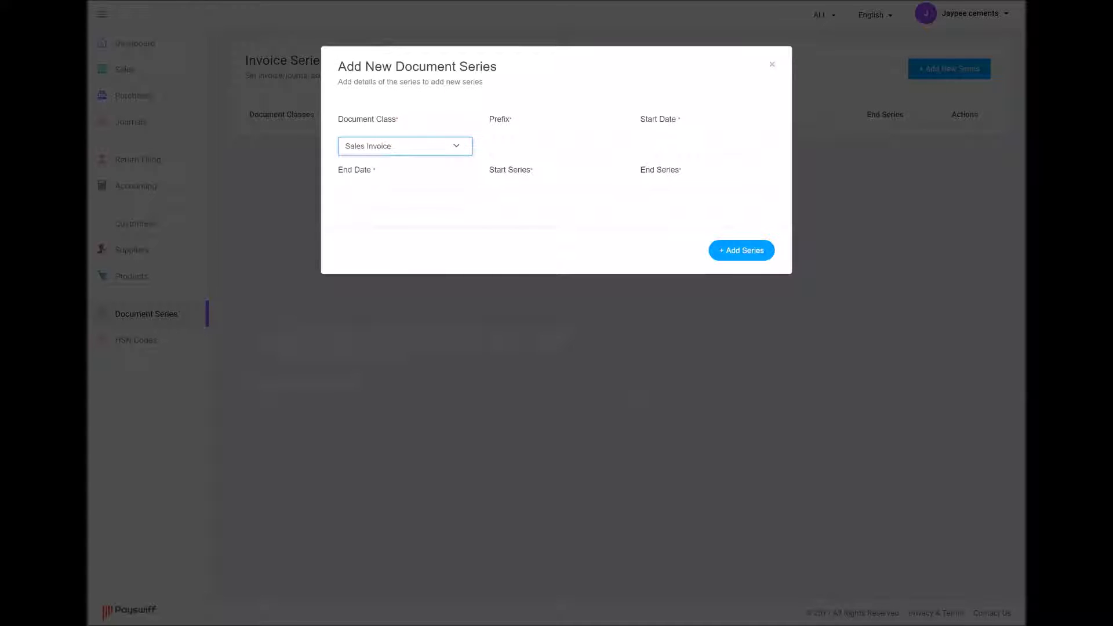
{"action": "left_click", "coordinate": [555, 146]}
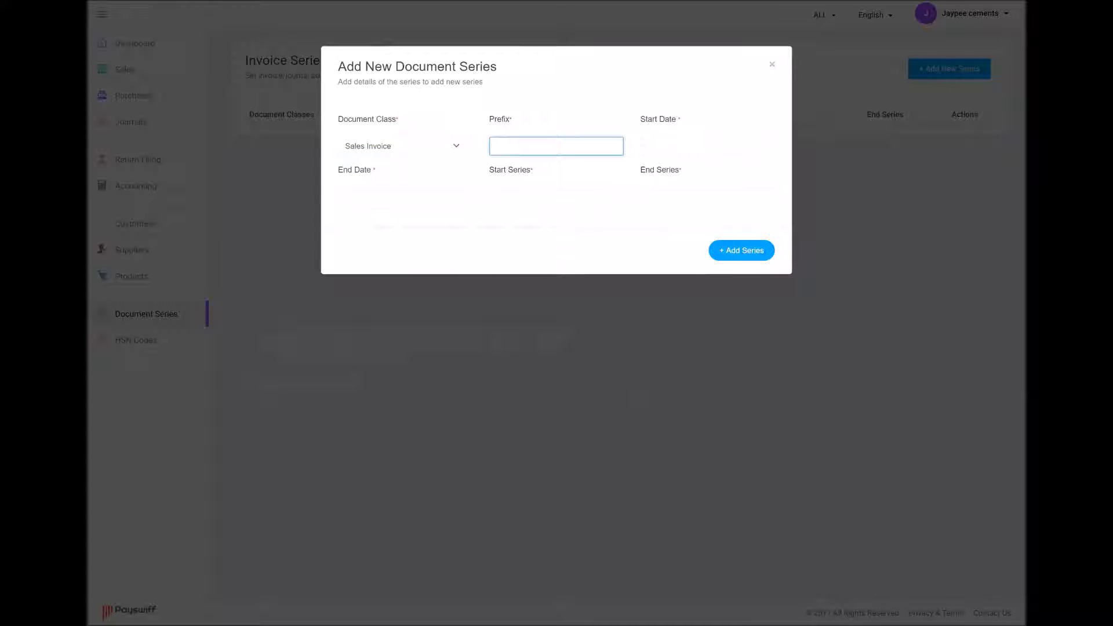
{"action": "type", "text": "Jaypee"}
{"action": "key", "text": "Tab"}
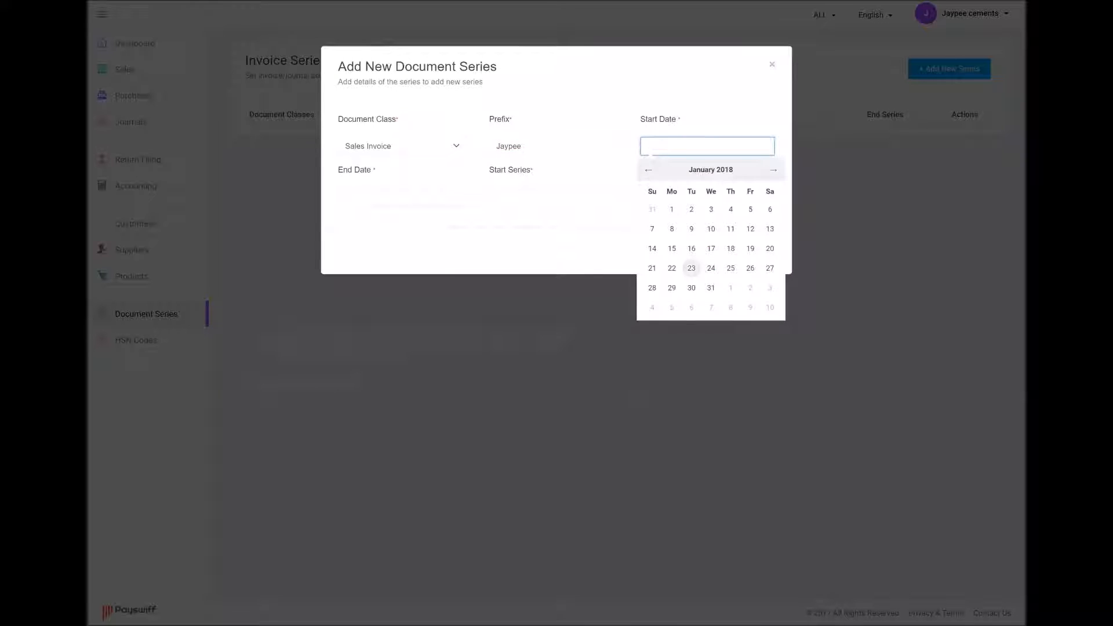
{"action": "key", "text": "shift+Tab"}
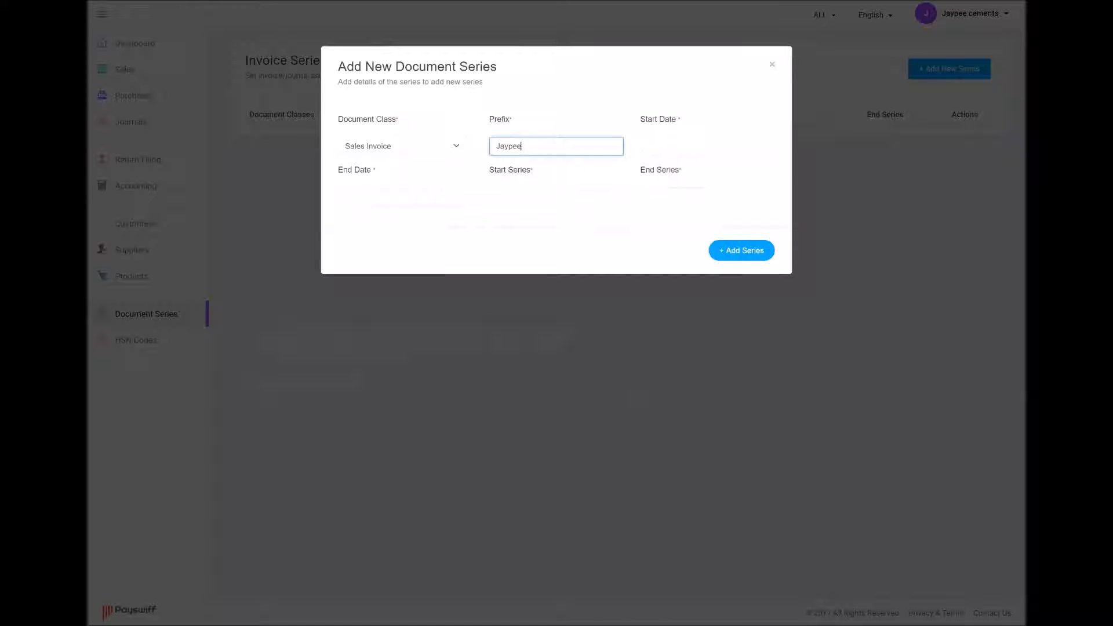
Set the new series' start date to 1st December 2017.
{"action": "left_click", "coordinate": [738, 145]}
{"action": "left_click", "coordinate": [650, 171]}
{"action": "left_click", "coordinate": [649, 171]}
{"action": "left_click", "coordinate": [650, 172]}
{"action": "left_click", "coordinate": [649, 171]}
{"action": "left_click", "coordinate": [651, 172]}
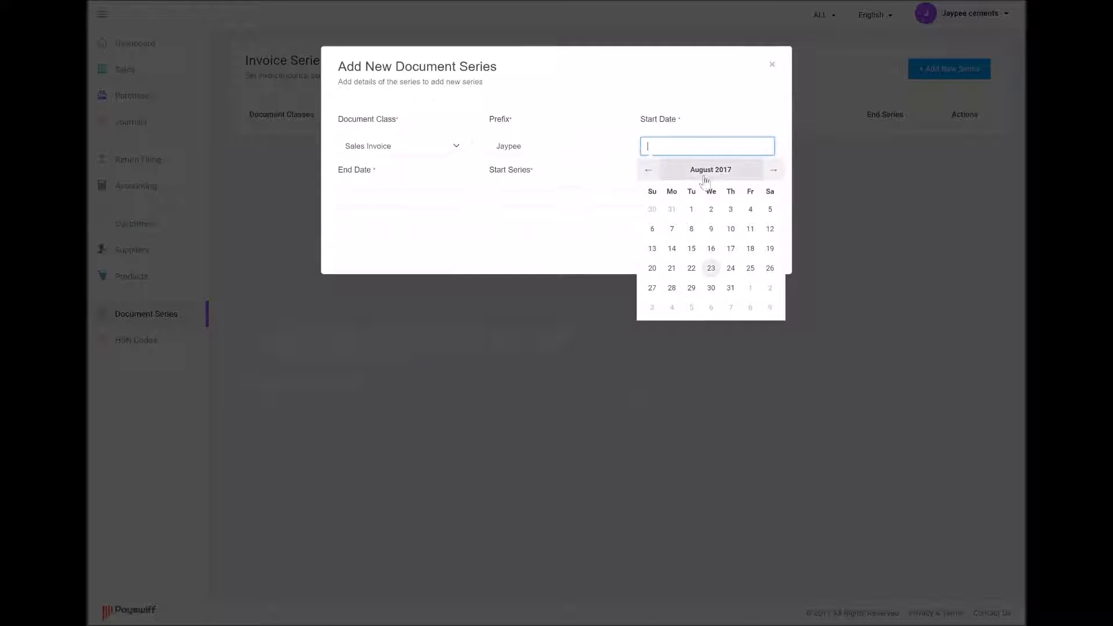
{"action": "left_click", "coordinate": [773, 174]}
{"action": "left_click", "coordinate": [773, 175]}
{"action": "left_click", "coordinate": [774, 177]}
{"action": "left_click", "coordinate": [774, 174]}
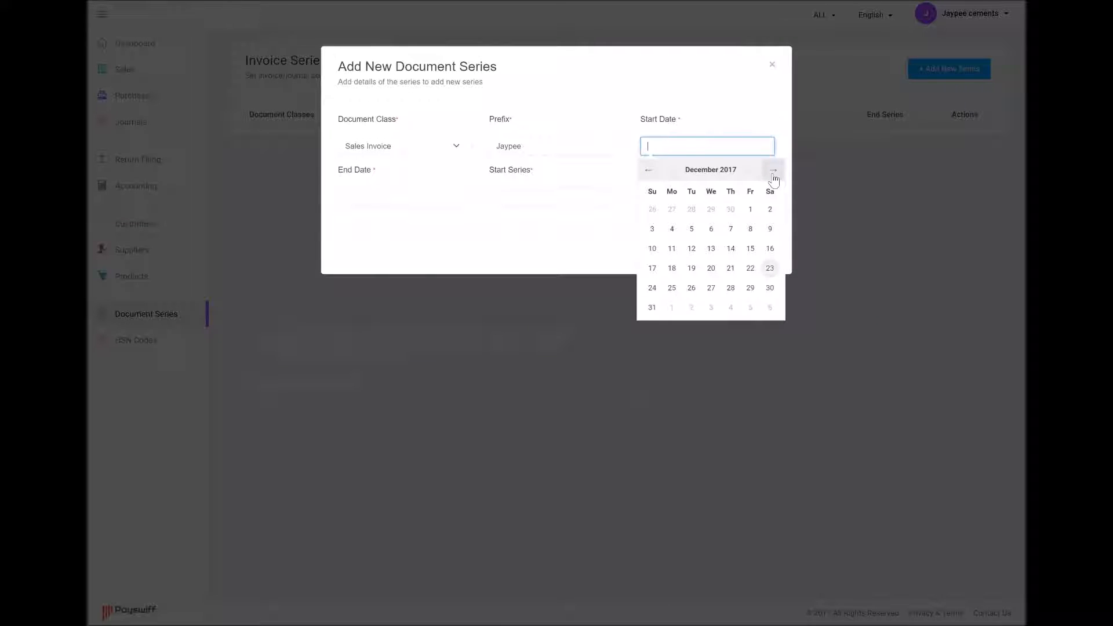
{"action": "left_click", "coordinate": [751, 210]}
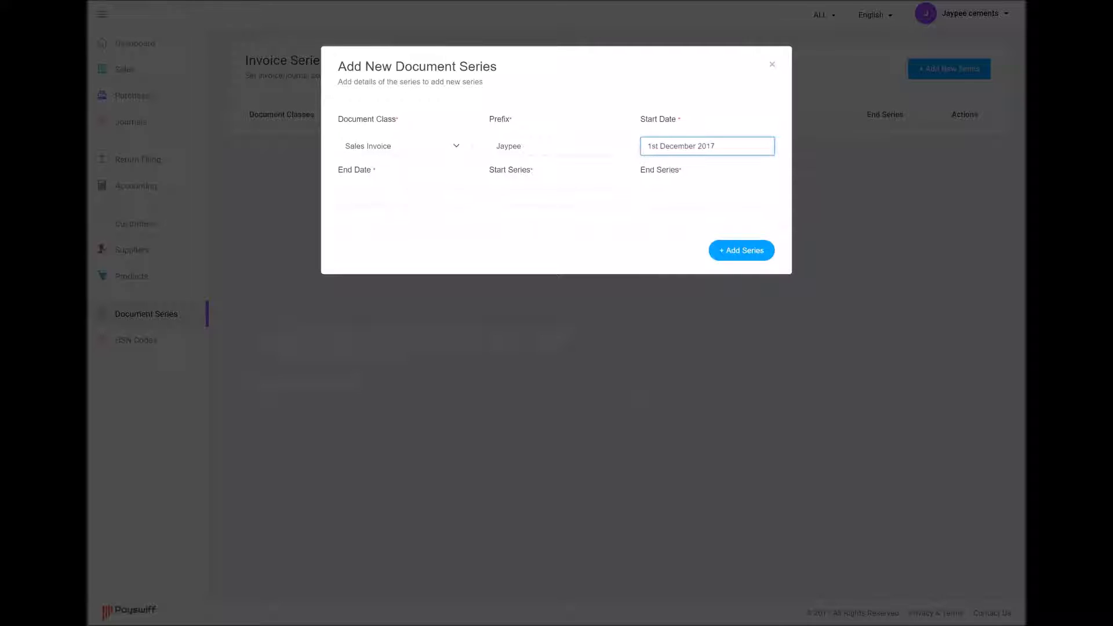
Set the series' end date to 31st March 2018.
{"action": "left_click", "coordinate": [398, 198]}
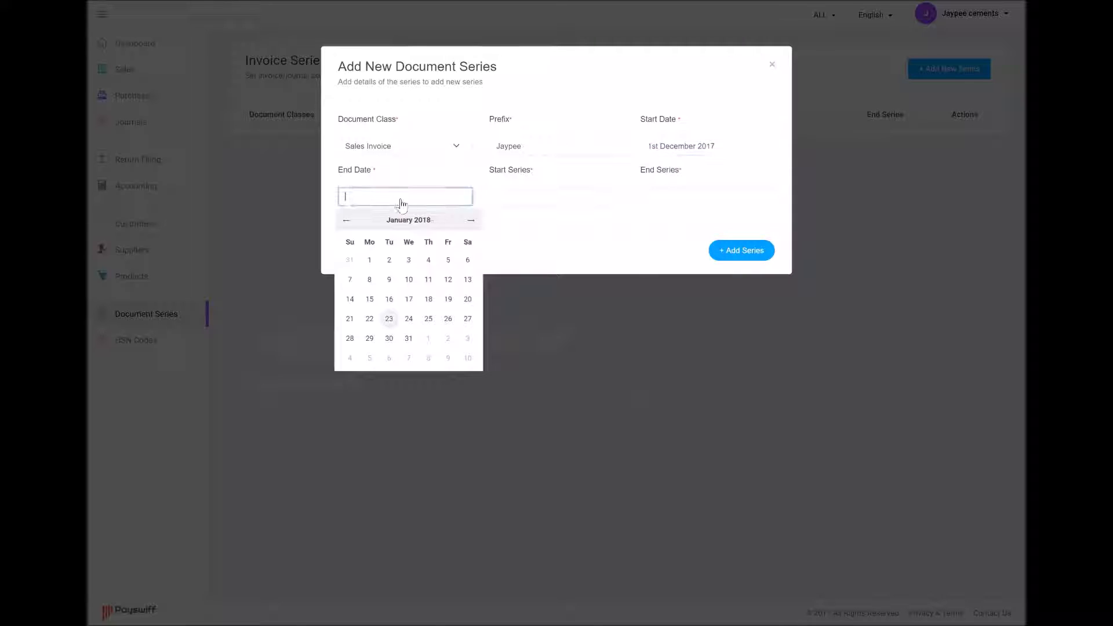
{"action": "left_click", "coordinate": [471, 221]}
{"action": "left_click", "coordinate": [472, 221]}
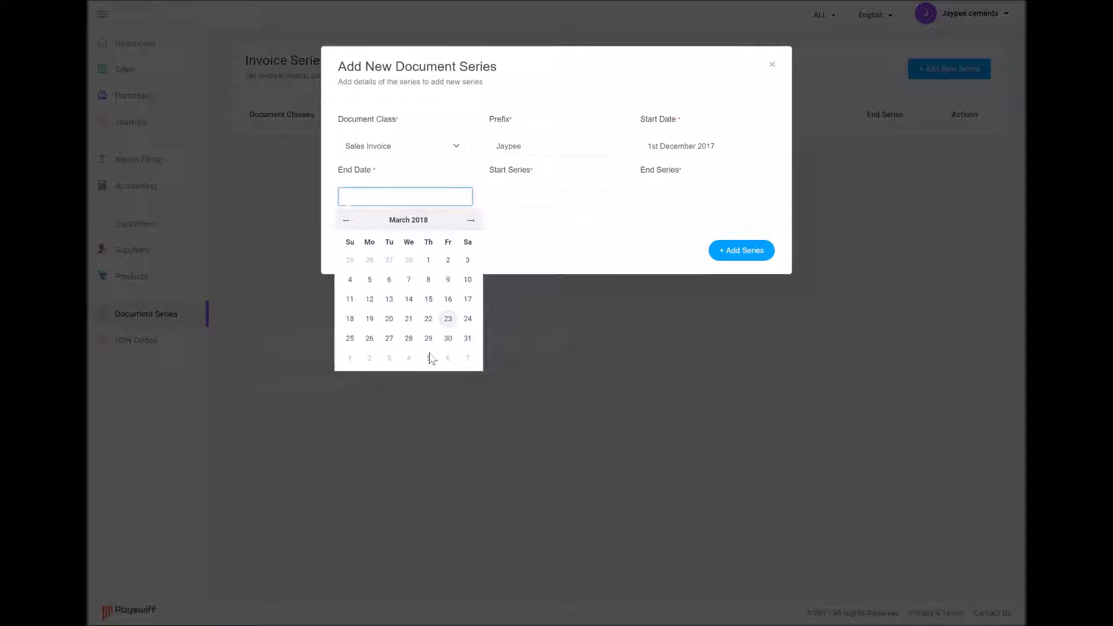
{"action": "left_click", "coordinate": [468, 338]}
Set the start series to 101 and the end series to 10000000, and add the series.
{"action": "left_click", "coordinate": [516, 196]}
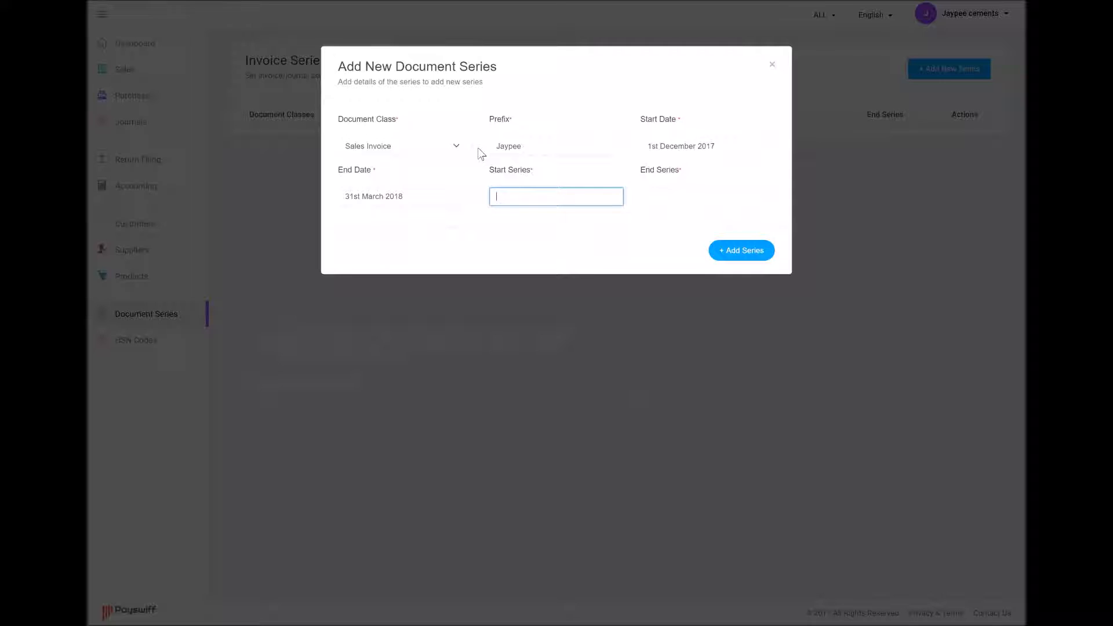
{"action": "type", "text": "101"}
{"action": "key", "text": "Tab"}
{"action": "type", "text": "10000000"}
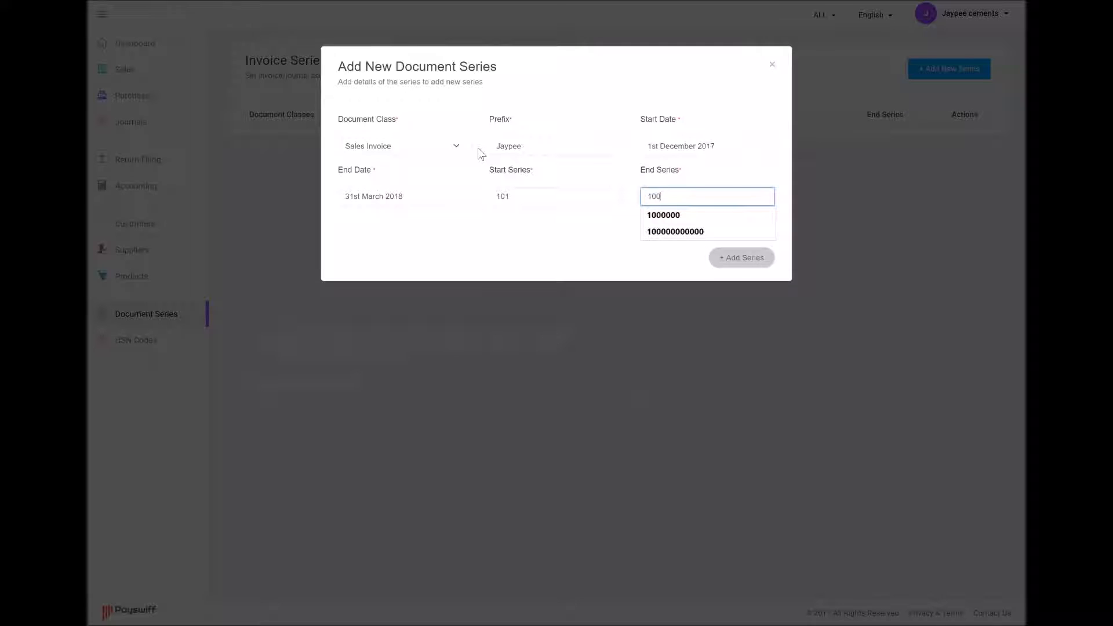
{"action": "key", "text": "Tab"}
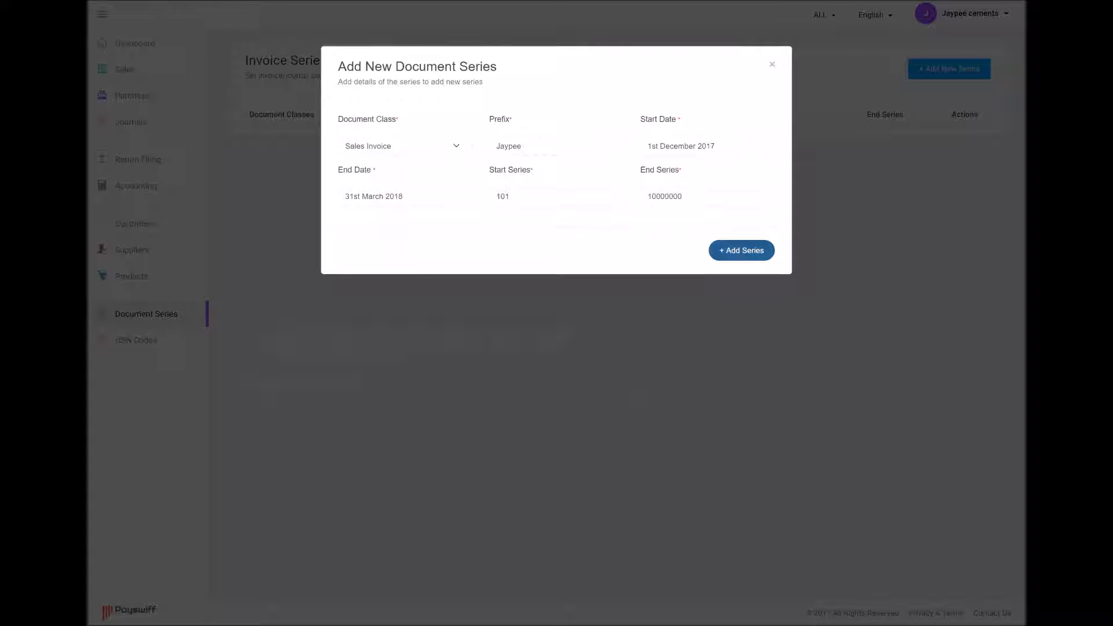
{"action": "double_click", "coordinate": [638, 195]}
{"action": "left_click", "coordinate": [706, 198]}
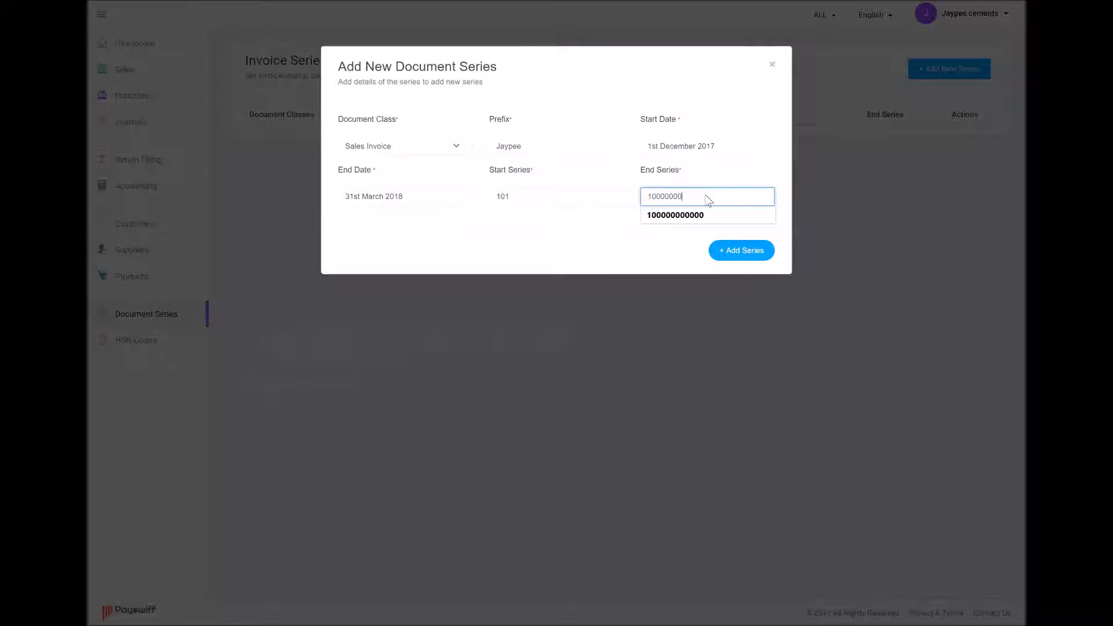
{"action": "left_click", "coordinate": [756, 255]}
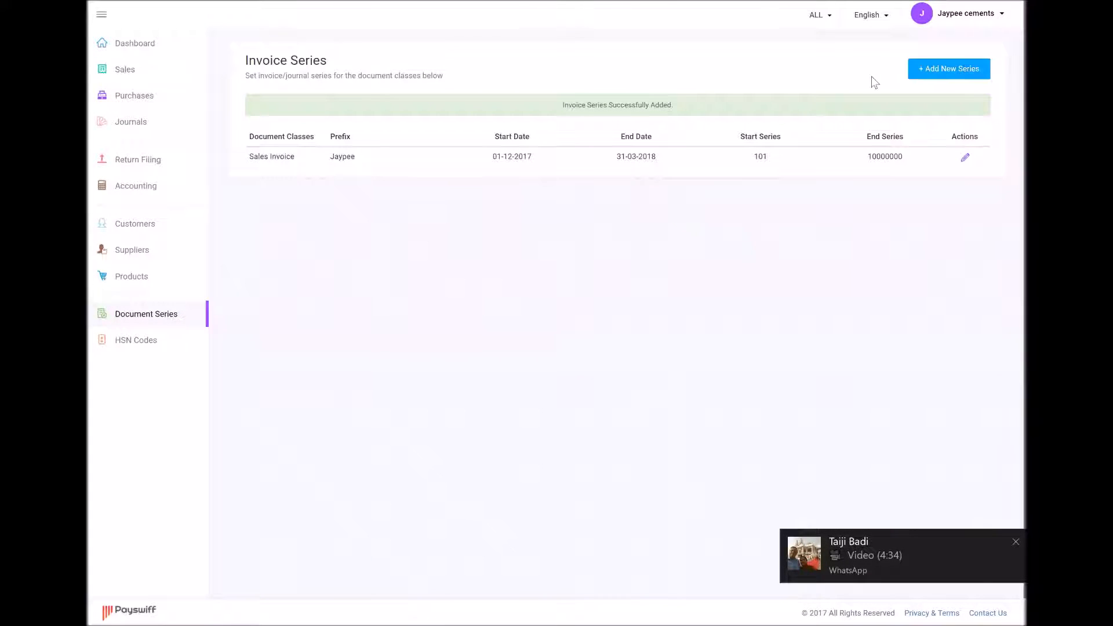
Check which document classes a further series can use, close the form unsaved, and review the prefix of the sales invoice series.
{"action": "left_click", "coordinate": [928, 69]}
{"action": "left_click", "coordinate": [401, 147]}
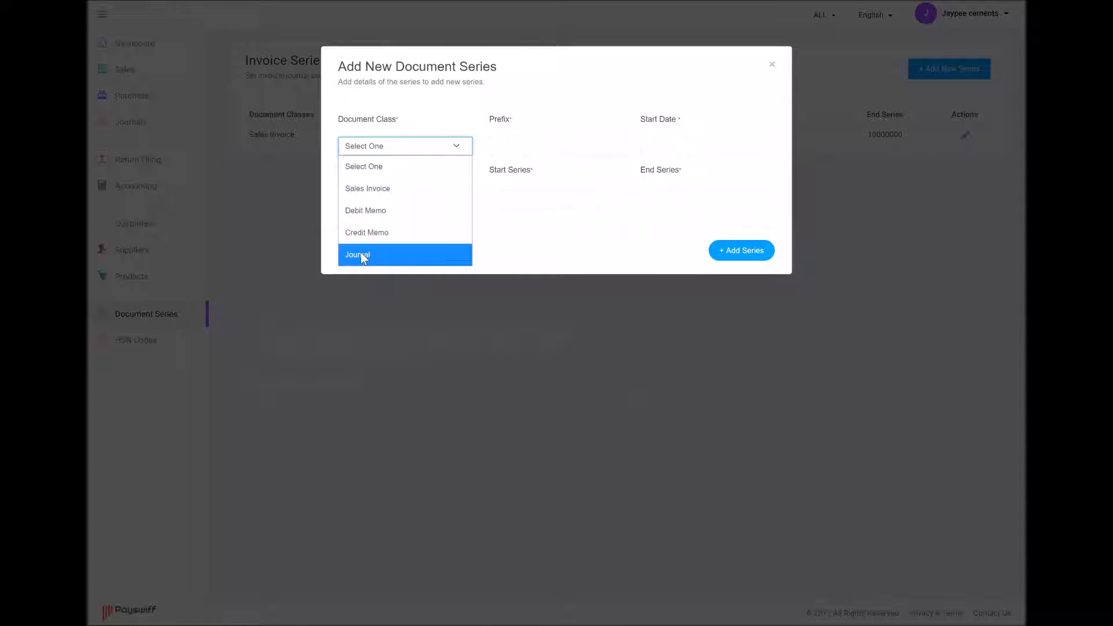
{"action": "left_click", "coordinate": [775, 67]}
{"action": "left_click", "coordinate": [774, 66]}
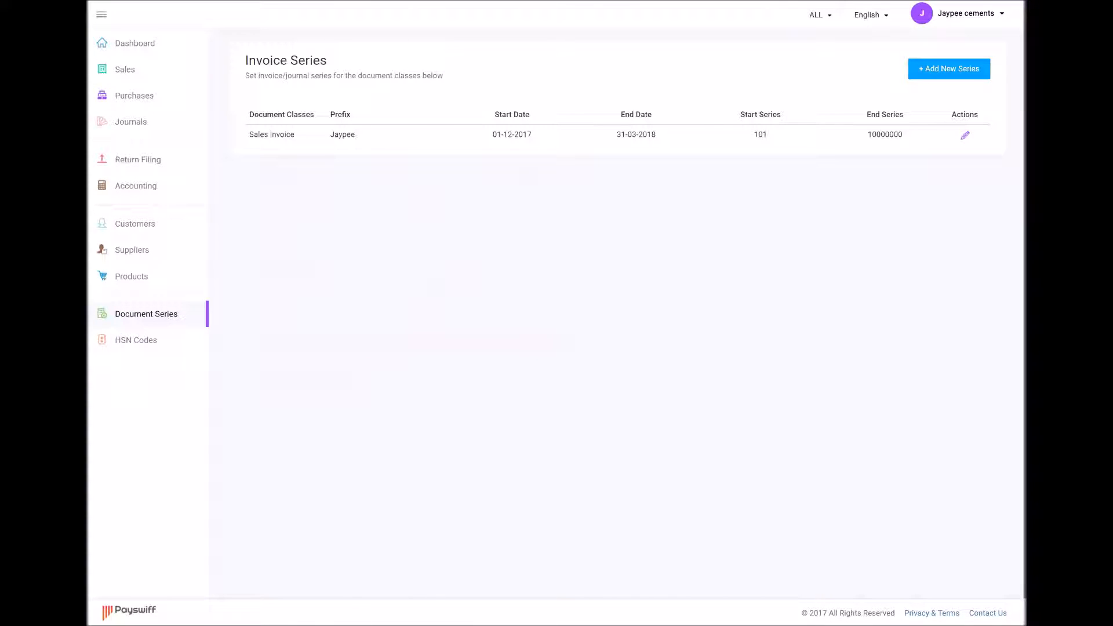
{"action": "left_click_drag", "start_coordinate": [339, 134], "coordinate": [355, 135]}
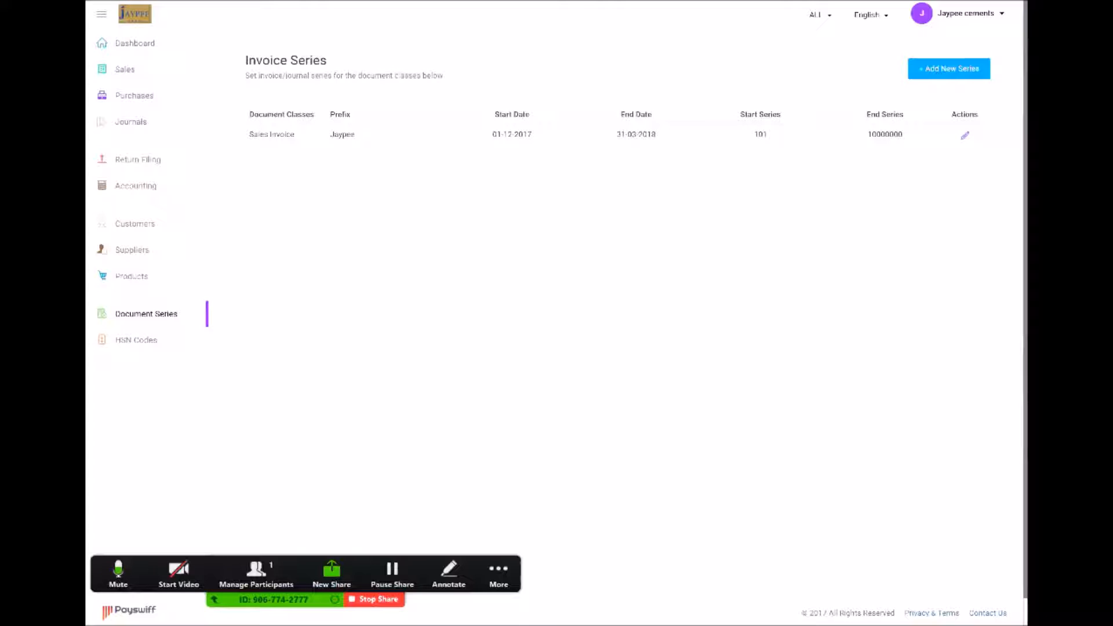
Open the account options for the Jaypee cements organisation.
{"action": "left_click", "coordinate": [971, 14]}
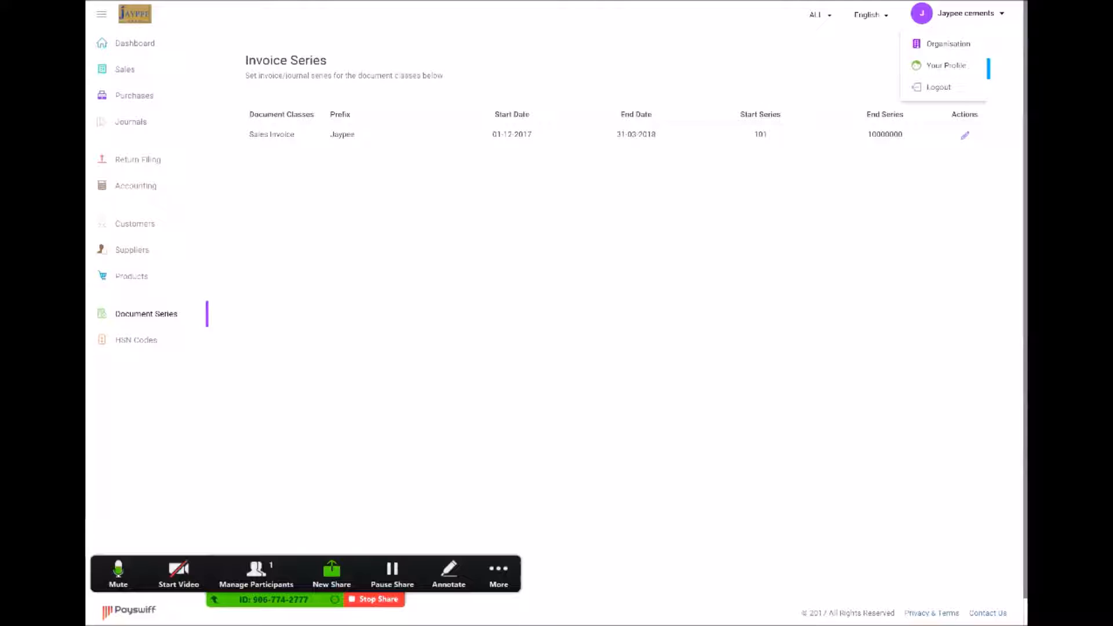